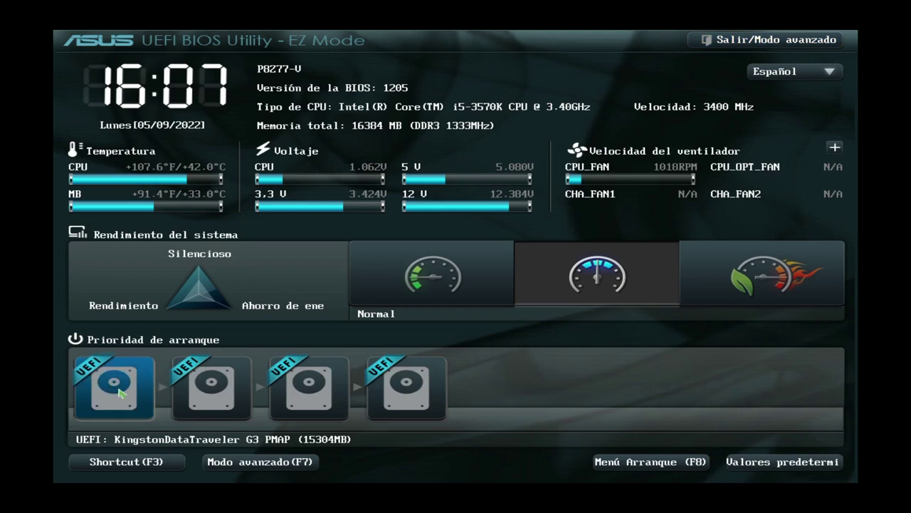
- Exit the ASUS UEFI BIOS with Guardar cambios y reiniciar to reach the GRUB menu
{"action": "left_click", "coordinate": [738, 43]}
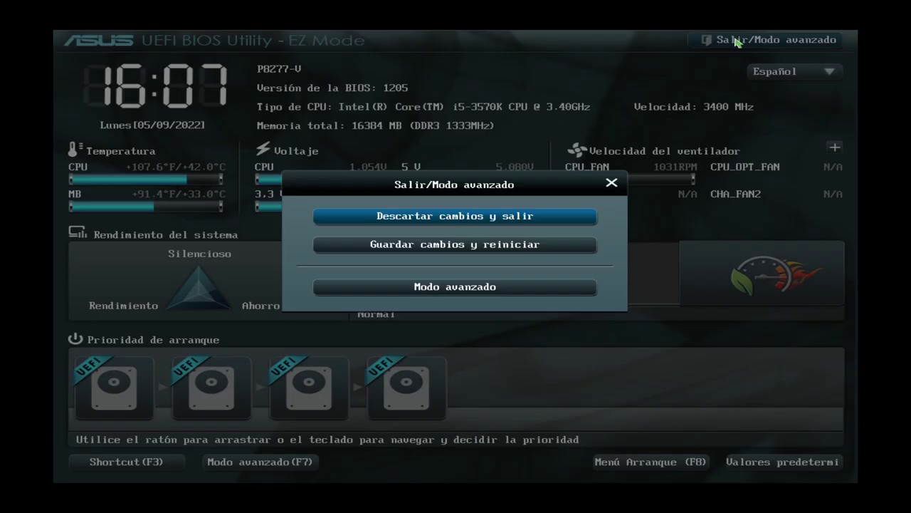
{"action": "left_click", "coordinate": [435, 245]}
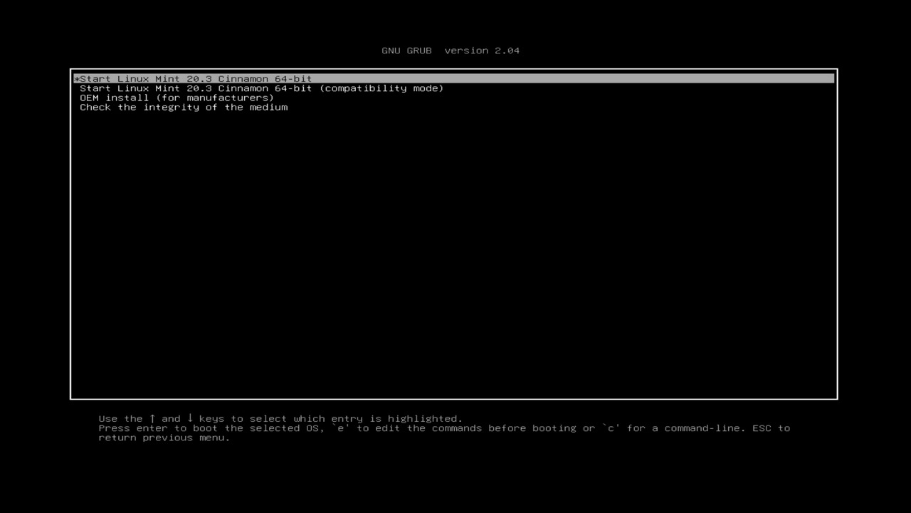
- Boot 'Start Linux Mint 20.3 Cinnamon 64-bit' from GRUB to the live desktop
{"action": "key", "text": "Return"}
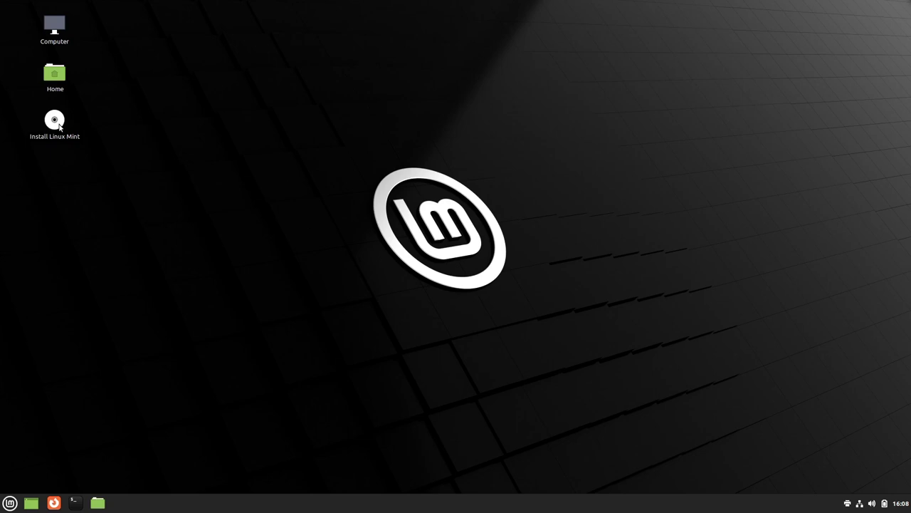
- Launch Install Linux Mint, choose Español as language and the Español - Catalán keyboard layout
{"action": "double_click", "coordinate": [59, 126]}
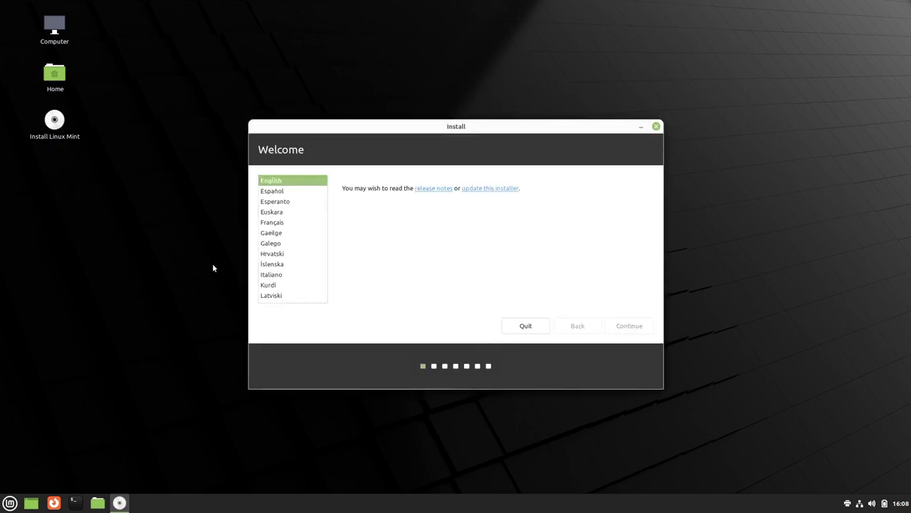
{"action": "left_click", "coordinate": [273, 192]}
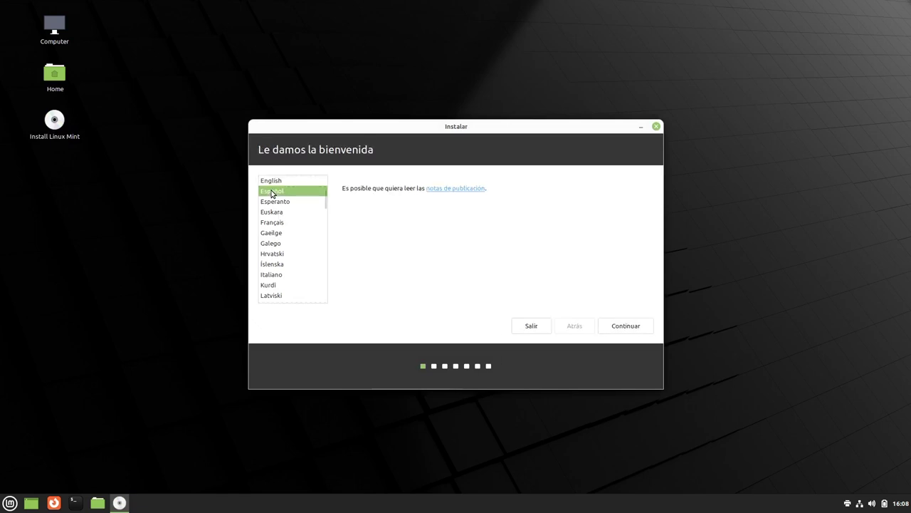
{"action": "left_click", "coordinate": [624, 327]}
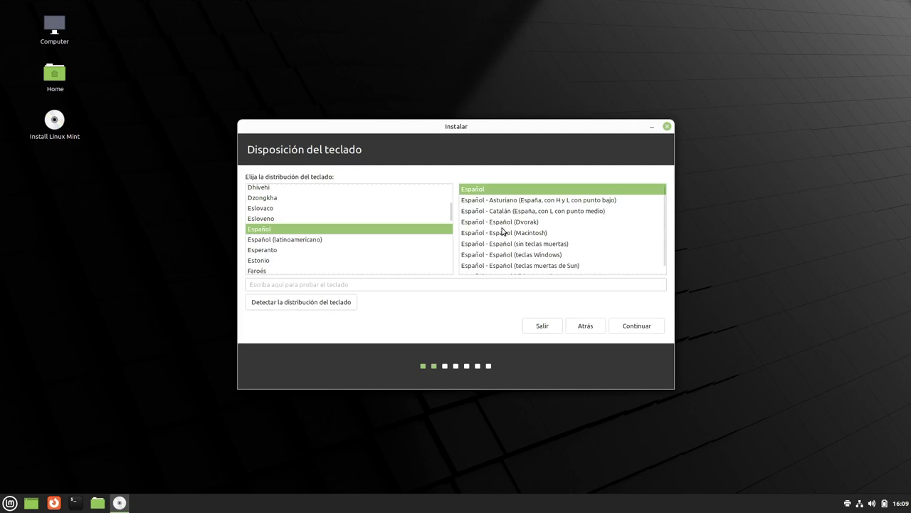
{"action": "left_click", "coordinate": [499, 212]}
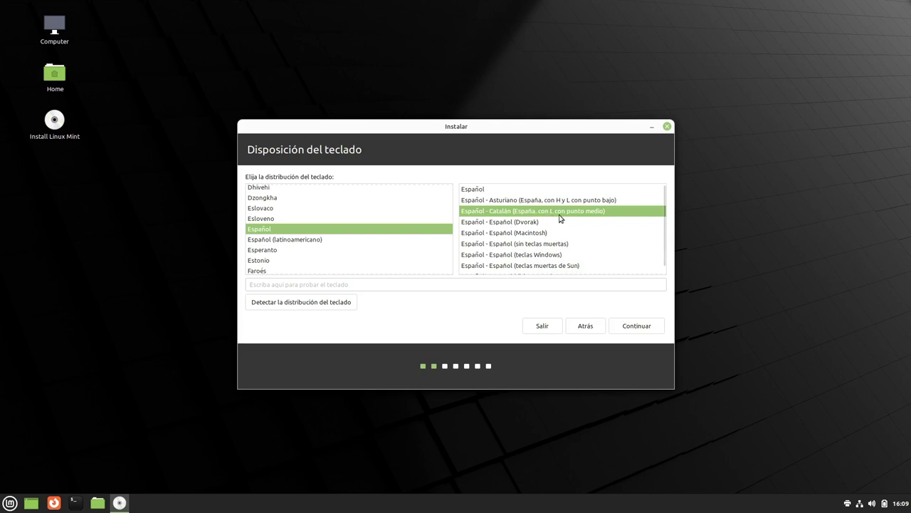
{"action": "left_click", "coordinate": [631, 327]}
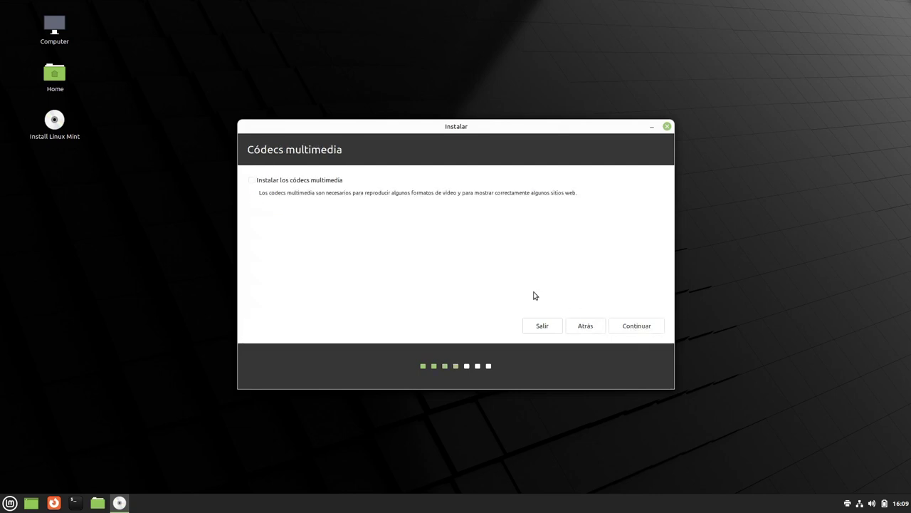
- Enable 'Instalar los códecs multimedia' and continue to Tipo de instalación
{"action": "left_click", "coordinate": [253, 182]}
{"action": "left_click", "coordinate": [636, 325]}
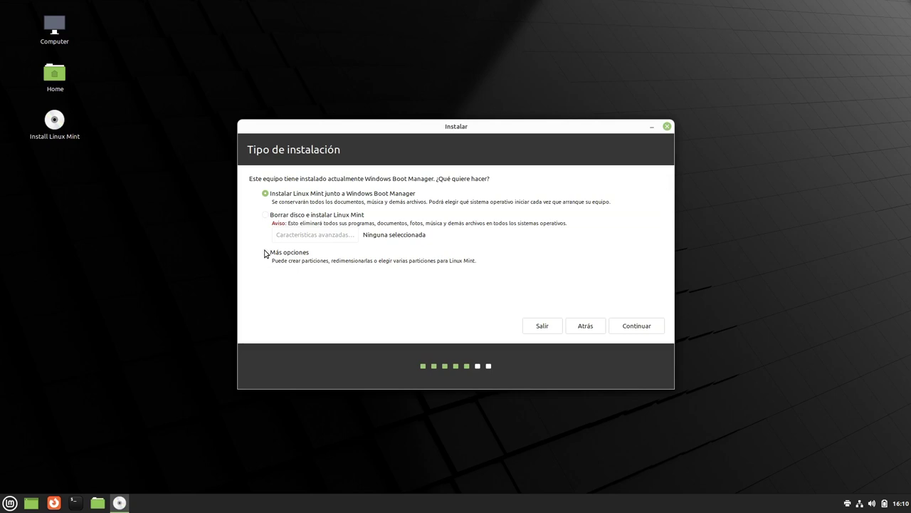
- Choose Más opciones, give /dev/sdc a new empty partition table, and select its 500107 MB free space
{"action": "left_click", "coordinate": [266, 253]}
{"action": "left_click", "coordinate": [642, 327]}
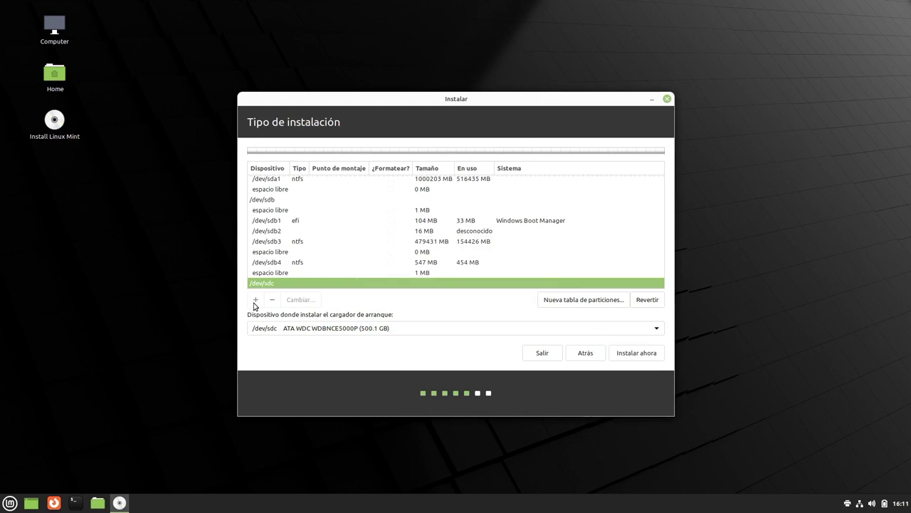
{"action": "left_click", "coordinate": [559, 304]}
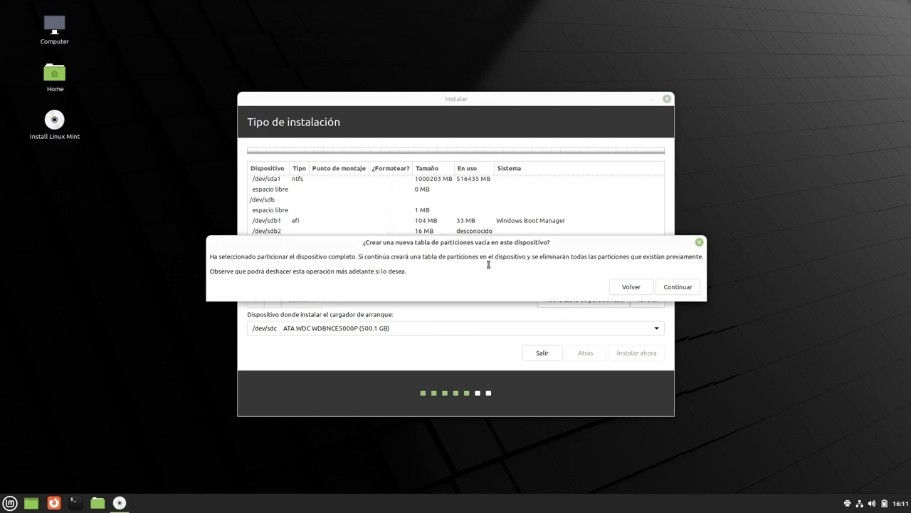
{"action": "left_click", "coordinate": [680, 287]}
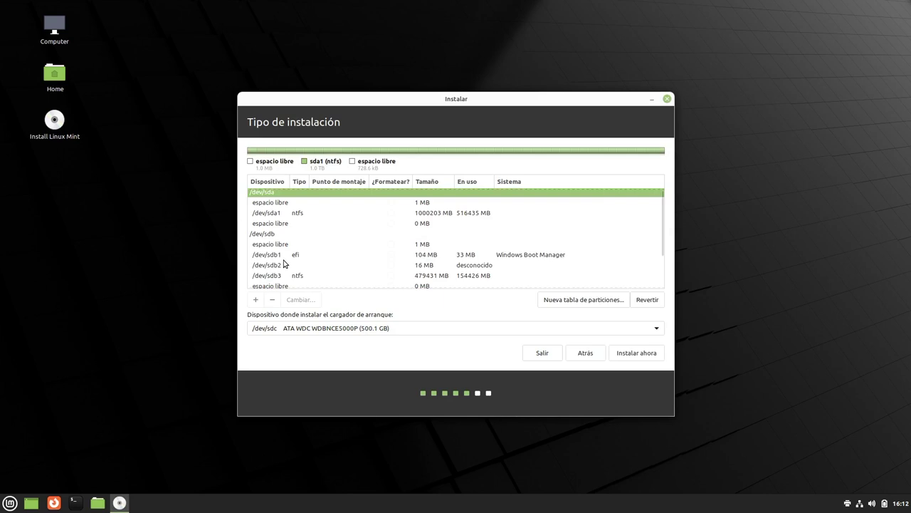
{"action": "scroll", "coordinate": [283, 263], "scroll_direction": "down", "scroll_amount": 2}
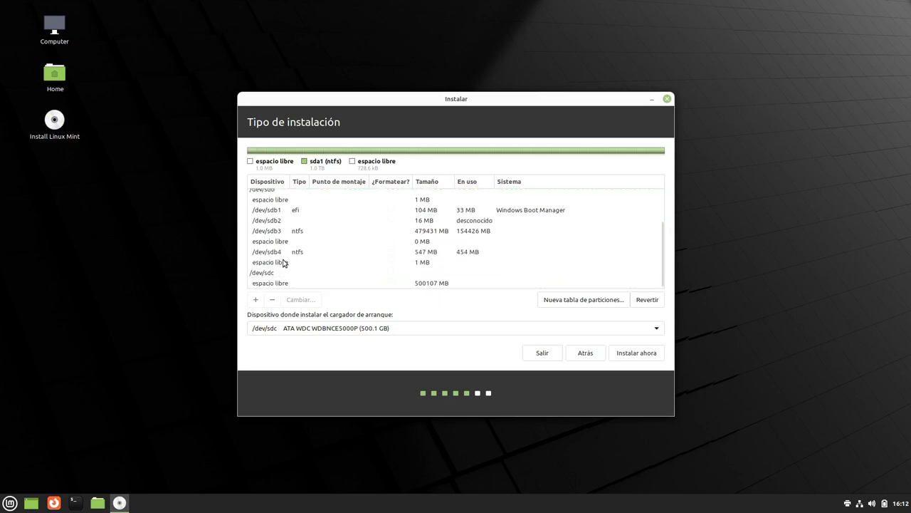
{"action": "left_click", "coordinate": [277, 286]}
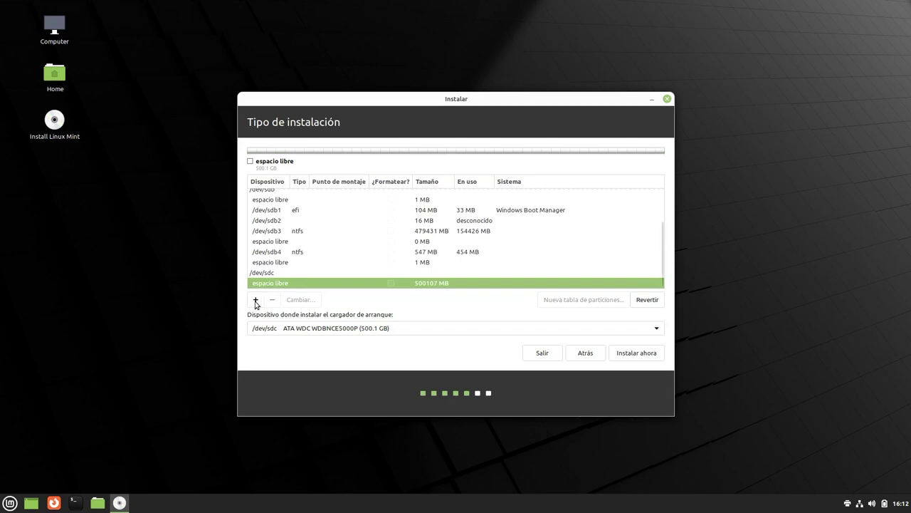
- Add a 300 MB primary Partición del sistema «EFI» at the start of /dev/sdc
{"action": "left_click", "coordinate": [255, 300]}
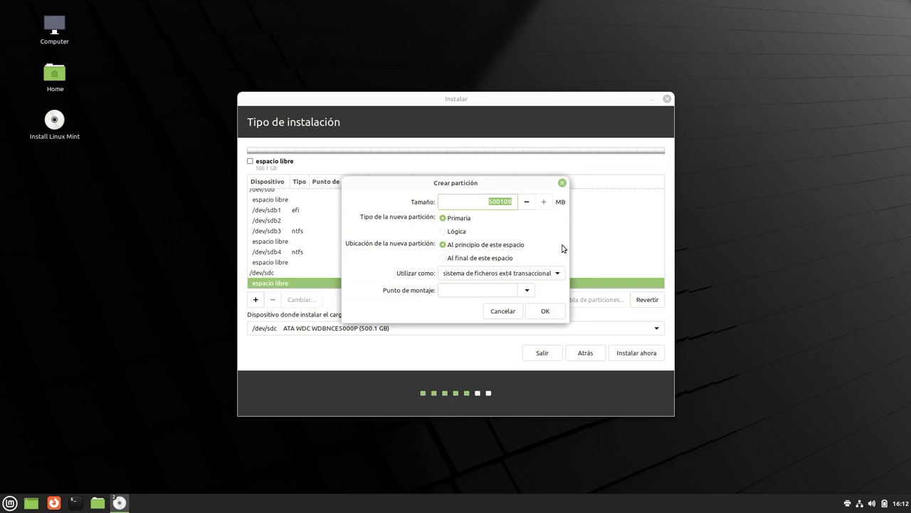
{"action": "left_click", "coordinate": [556, 273]}
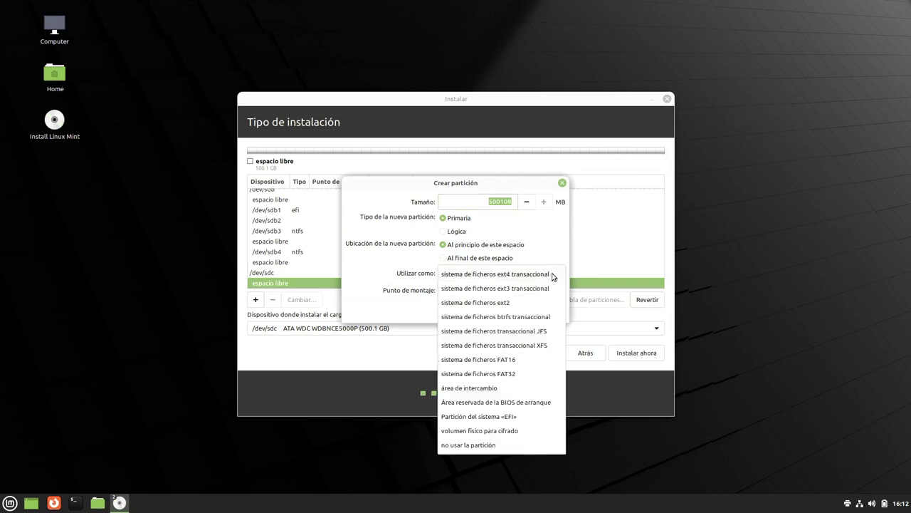
{"action": "left_click", "coordinate": [484, 418]}
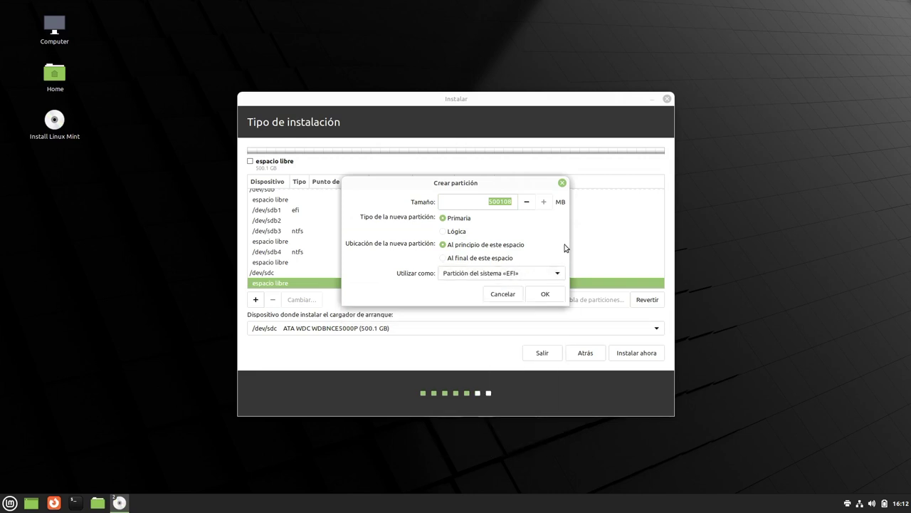
{"action": "left_click", "coordinate": [479, 202]}
{"action": "left_click_drag", "start_coordinate": [479, 202], "coordinate": [520, 205]}
{"action": "type", "text": "300"}
{"action": "left_click", "coordinate": [543, 293]}
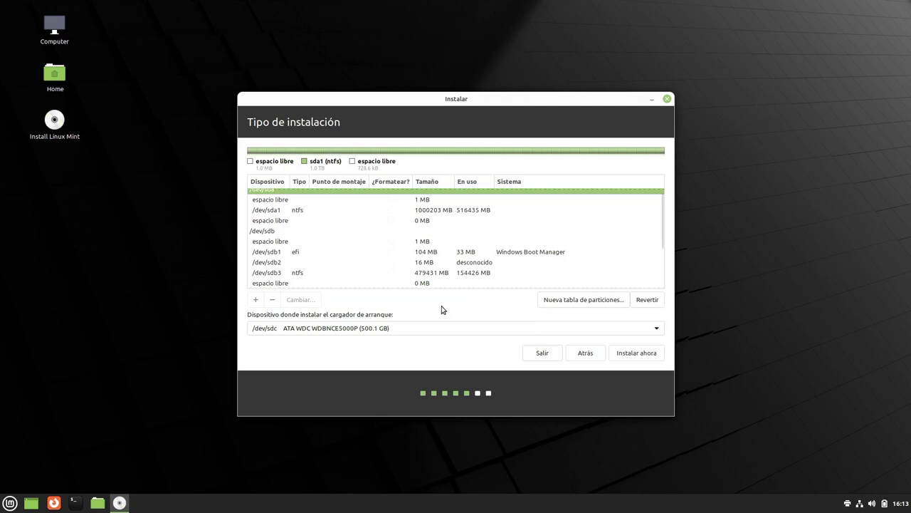
- Select the remaining 499807 MB free space on /dev/sdc and start a new partition there
{"action": "scroll", "coordinate": [302, 228], "scroll_direction": "down", "scroll_amount": 3}
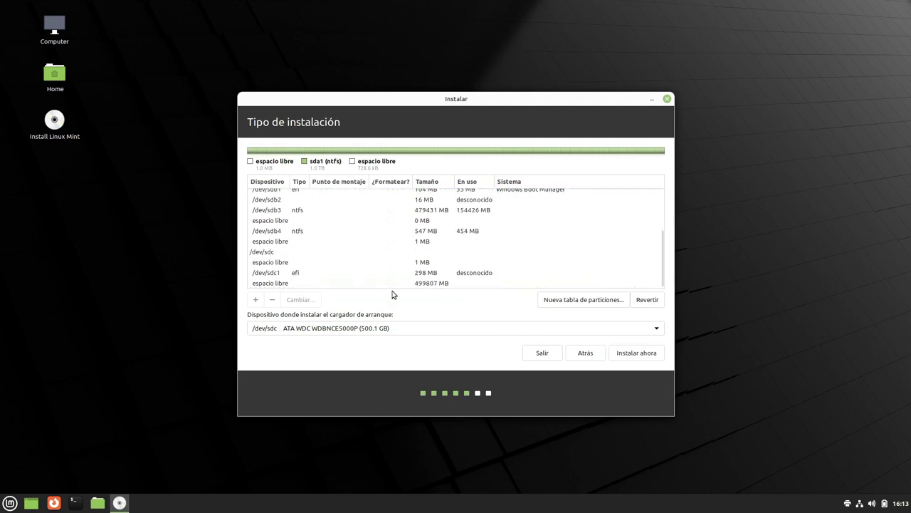
{"action": "left_click", "coordinate": [270, 285]}
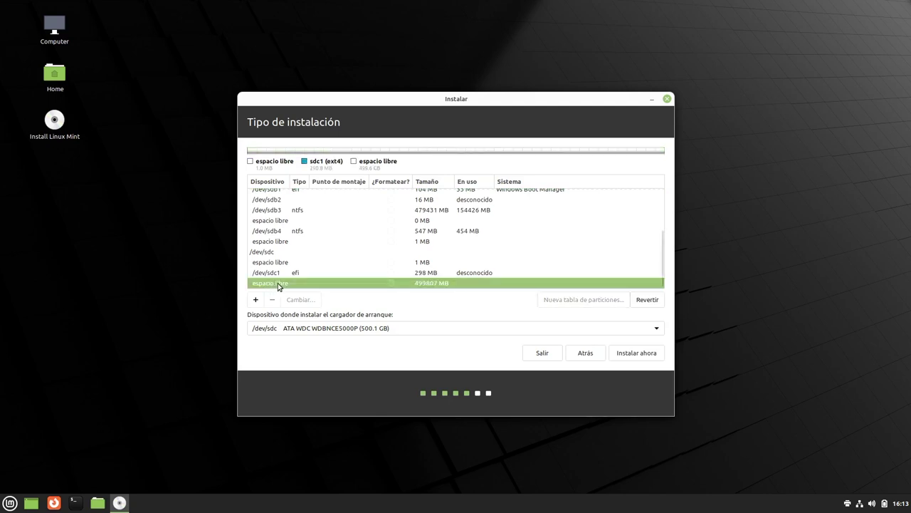
{"action": "left_click", "coordinate": [255, 300]}
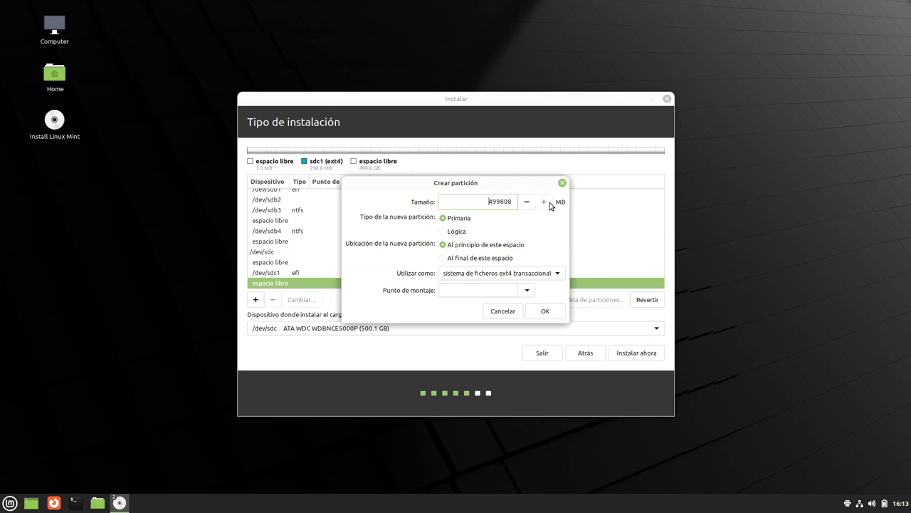
- Set the new partition to 100000 MB, ext4, mount point /, and confirm it
{"action": "left_click_drag", "start_coordinate": [489, 201], "coordinate": [513, 201]}
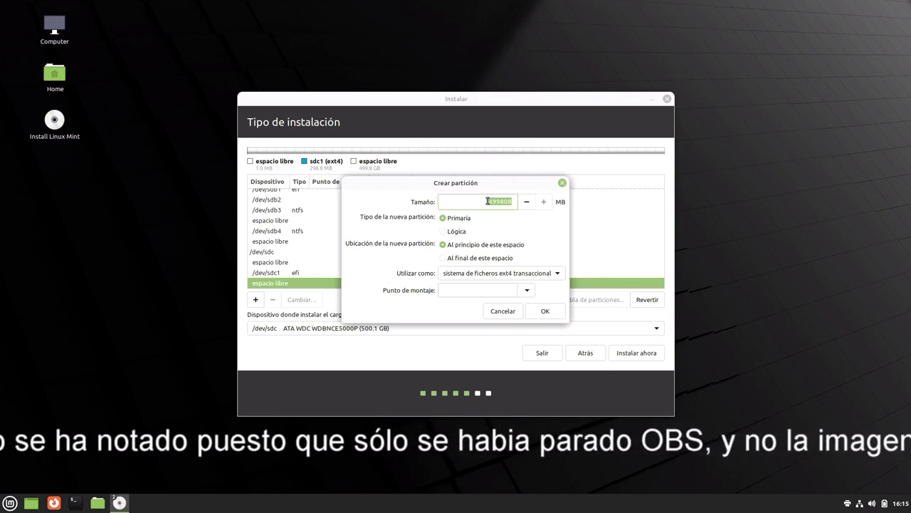
{"action": "left_click", "coordinate": [488, 202]}
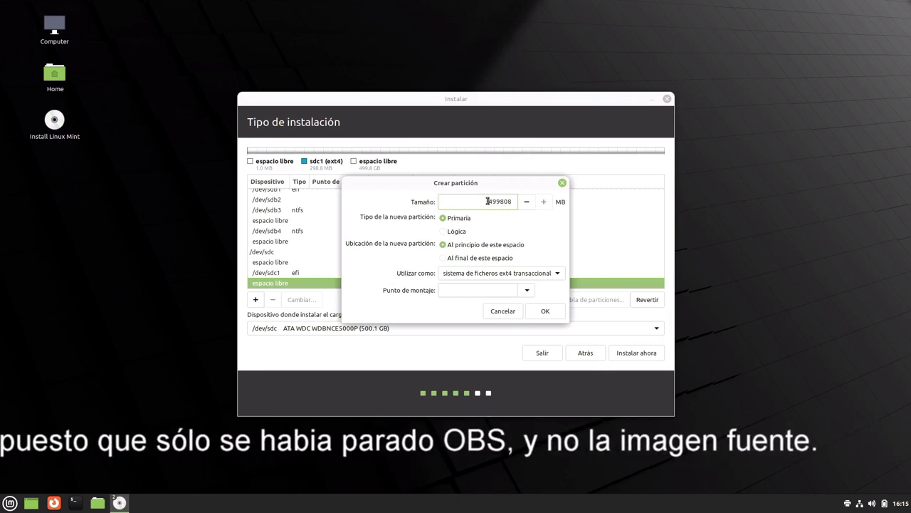
{"action": "left_click_drag", "start_coordinate": [488, 202], "coordinate": [517, 200]}
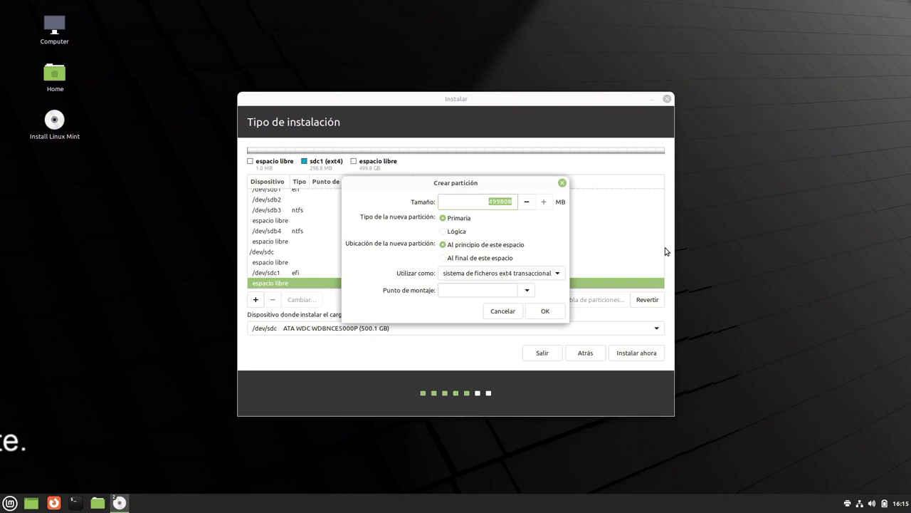
{"action": "type", "text": "1"}
{"action": "key", "text": "BackSpace"}
{"action": "left_click", "coordinate": [556, 274]}
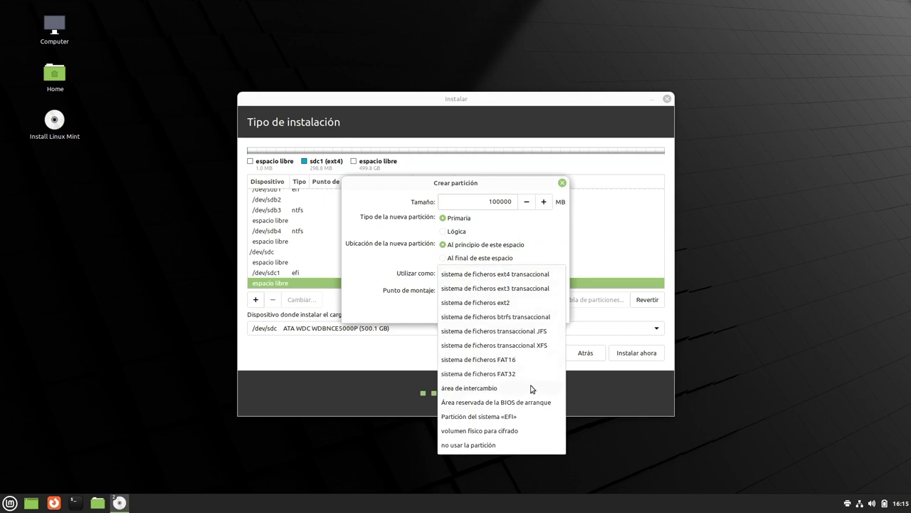
{"action": "left_click", "coordinate": [495, 457]}
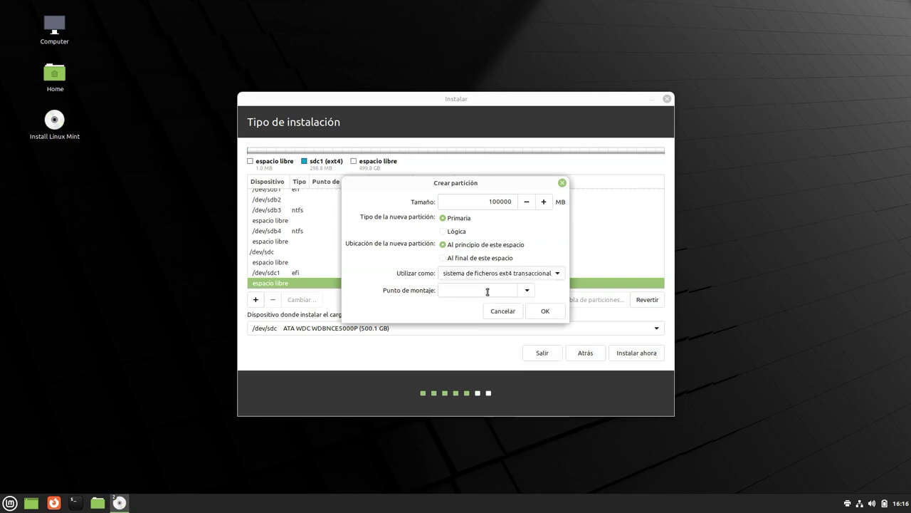
{"action": "left_click", "coordinate": [527, 292]}
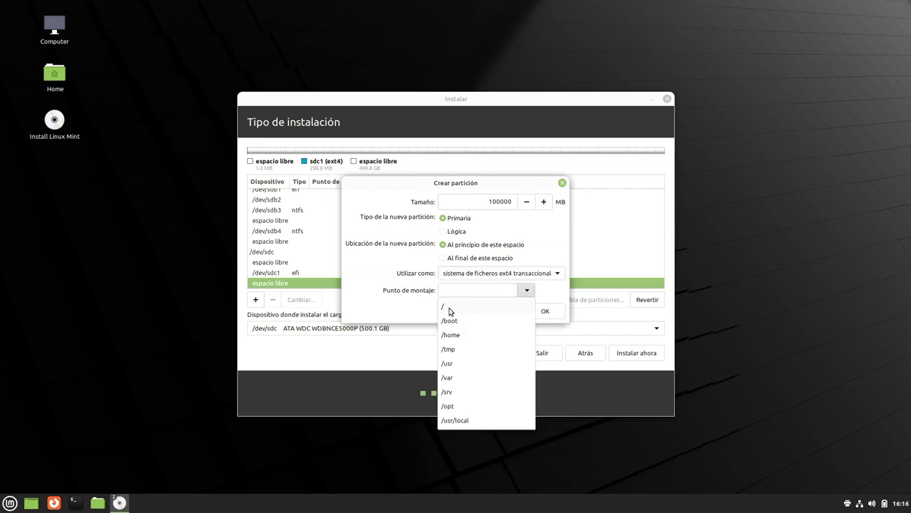
{"action": "left_click", "coordinate": [450, 311]}
{"action": "left_click", "coordinate": [543, 312]}
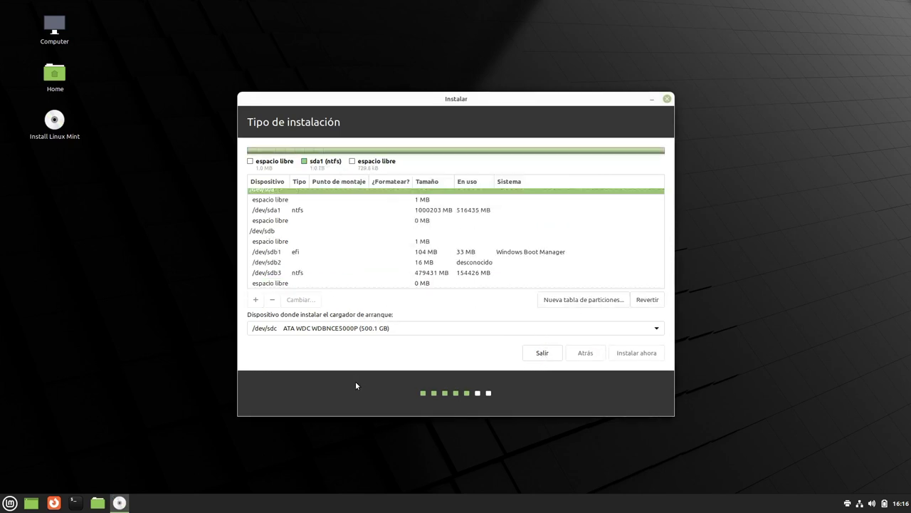
- Fill the remaining 399808 MB free space with an ext4 partition mounted at /home
{"action": "scroll", "coordinate": [262, 244], "scroll_direction": "down", "scroll_amount": 3}
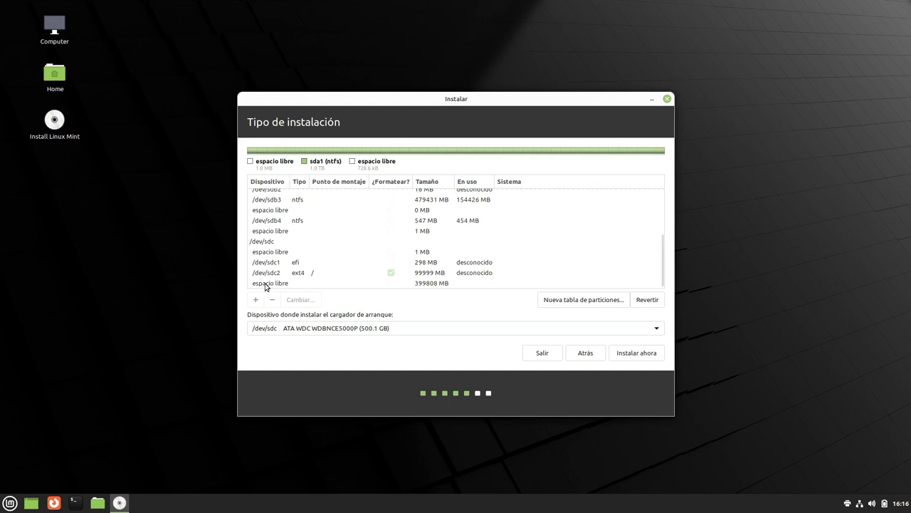
{"action": "left_click", "coordinate": [266, 284]}
{"action": "left_click", "coordinate": [255, 299]}
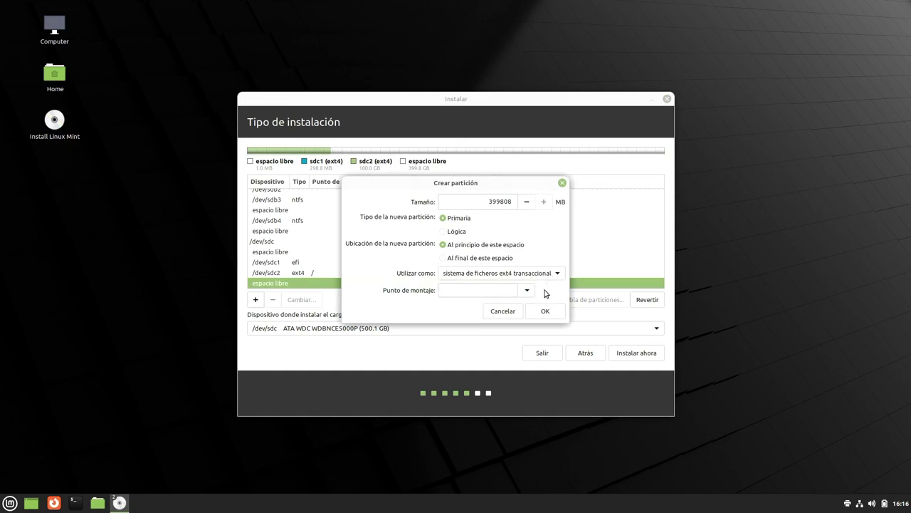
{"action": "left_click", "coordinate": [527, 291]}
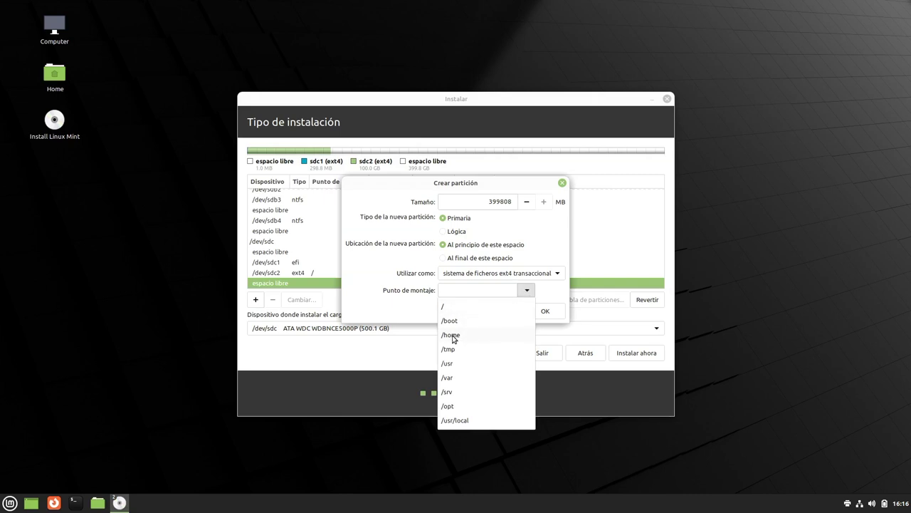
{"action": "left_click", "coordinate": [453, 336]}
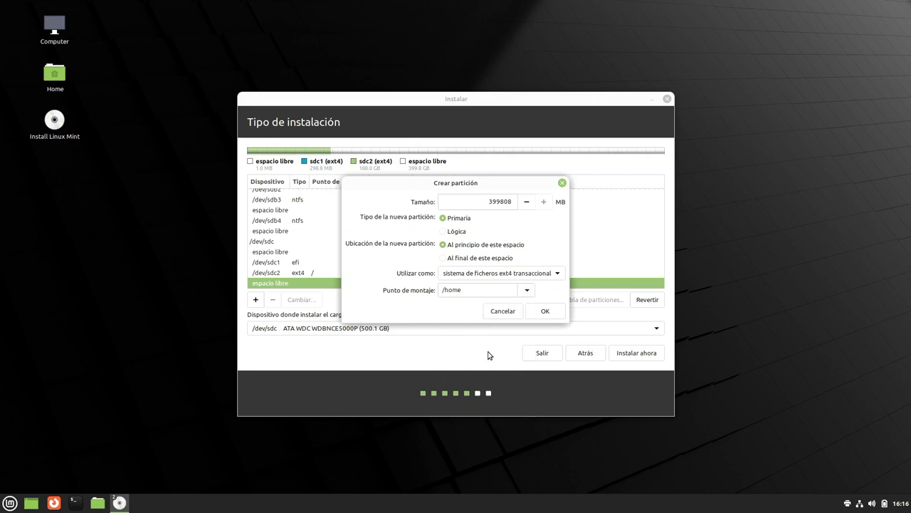
{"action": "left_click", "coordinate": [545, 314]}
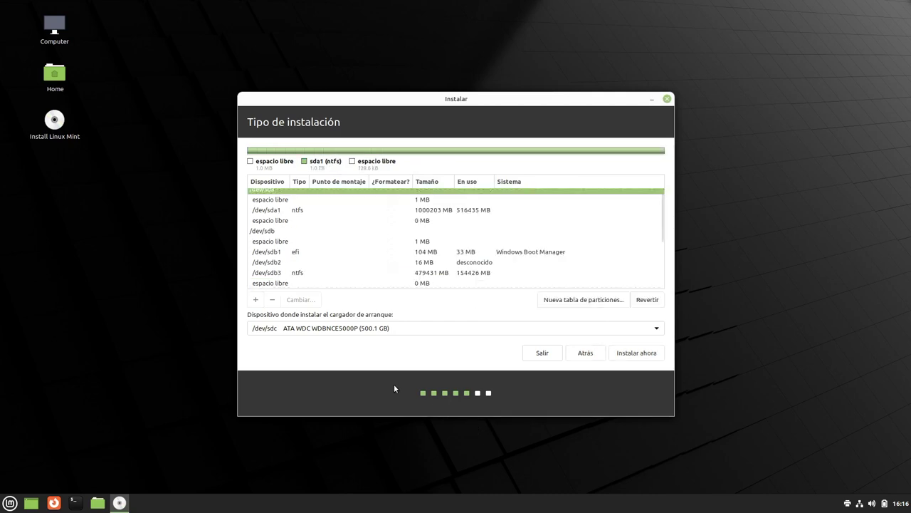
- Review the /dev/sdc partitions and start the installation with Instalar ahora
{"action": "scroll", "coordinate": [296, 226], "scroll_direction": "down", "scroll_amount": 5}
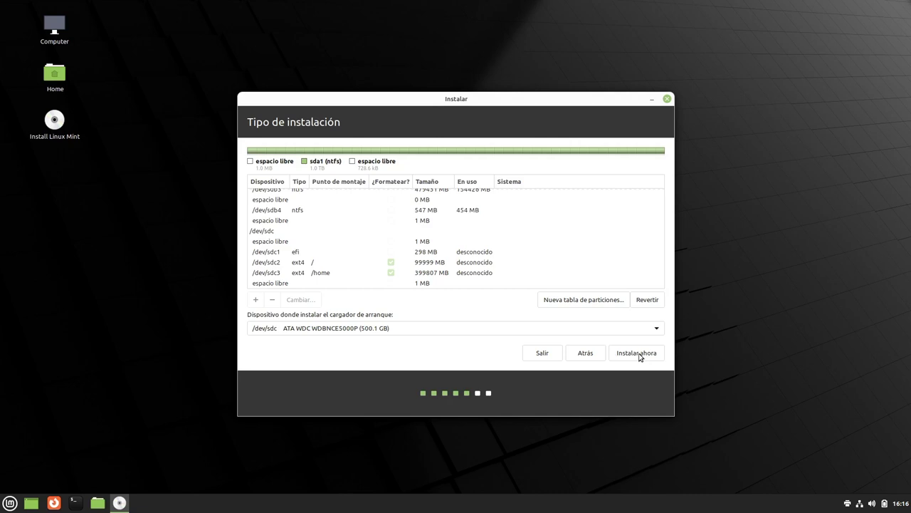
{"action": "left_click", "coordinate": [638, 354]}
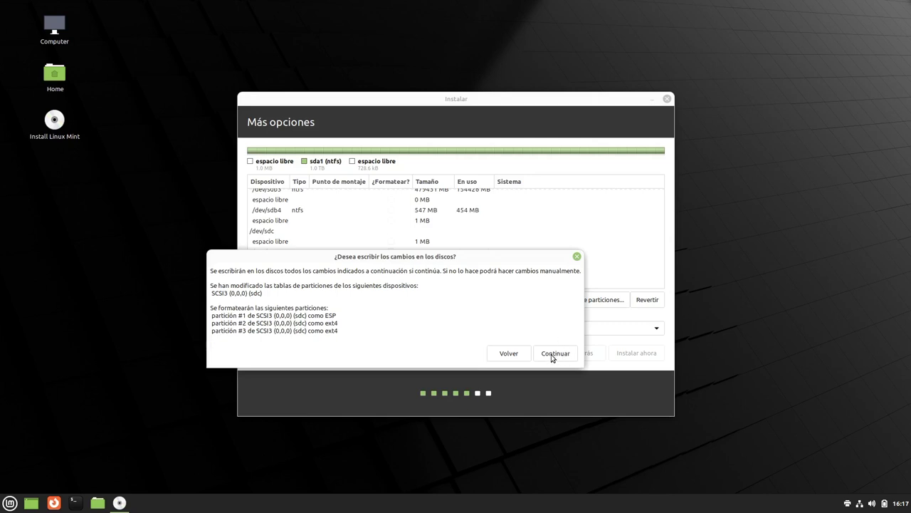
- Approve writing the partition changes to disk and keep Madrid as the location
{"action": "left_click", "coordinate": [552, 356]}
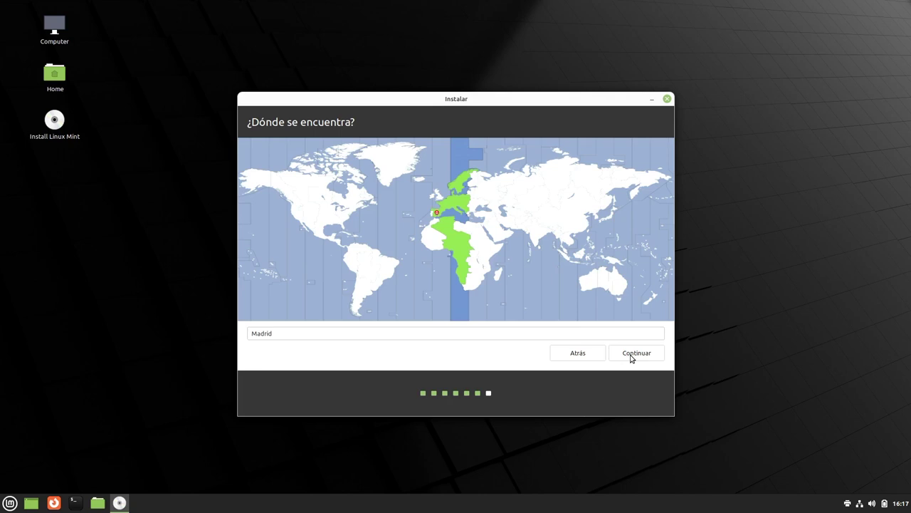
{"action": "left_click", "coordinate": [631, 358]}
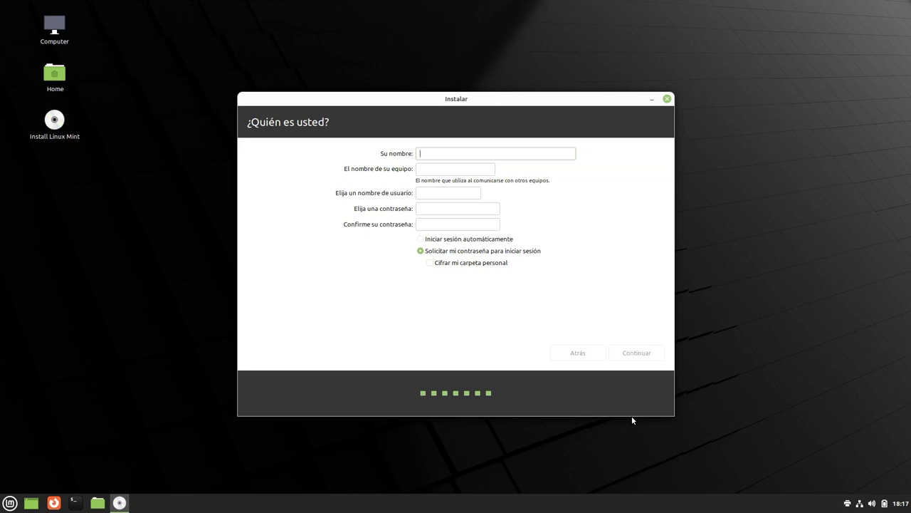
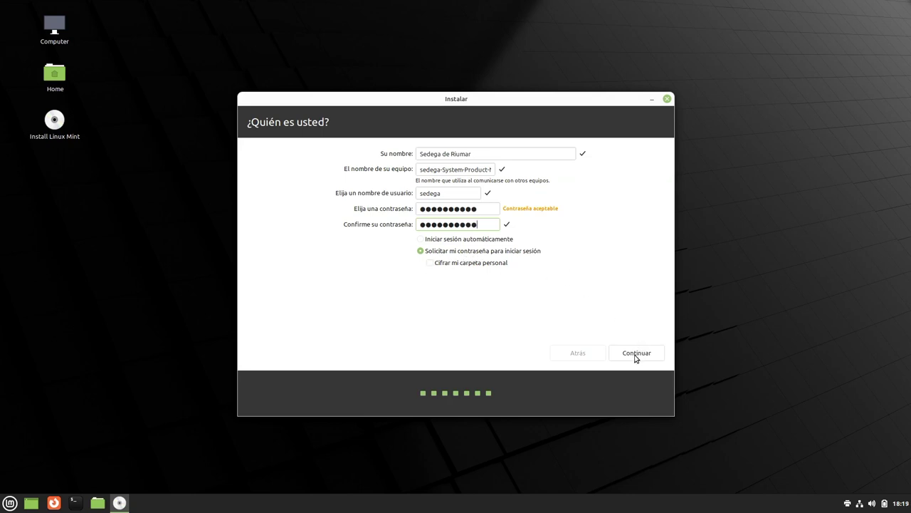
- Enter the user's full name, correcting a typo, set the account password, and continue to installation
{"action": "left_click", "coordinate": [636, 353]}
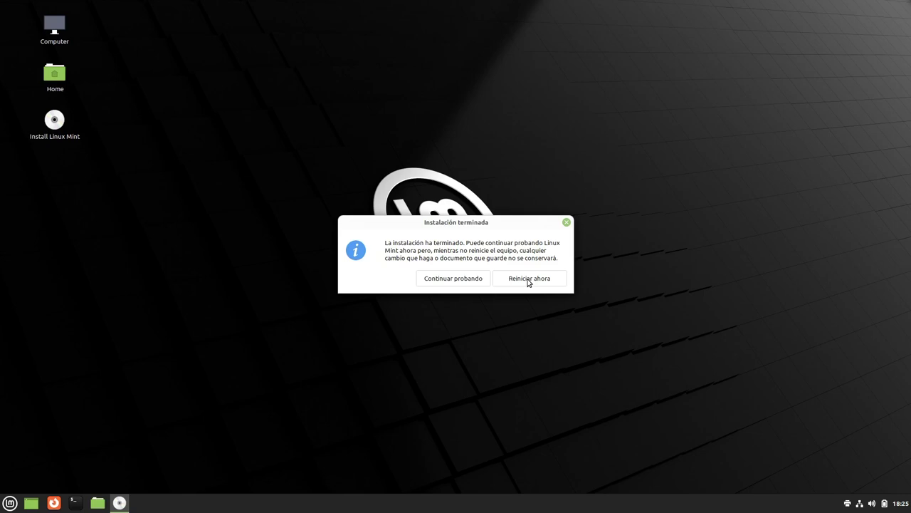
- Choose 'Reiniciar ahora' in the Instalación terminada dialog to reboot into the new system
{"action": "left_click", "coordinate": [528, 280]}
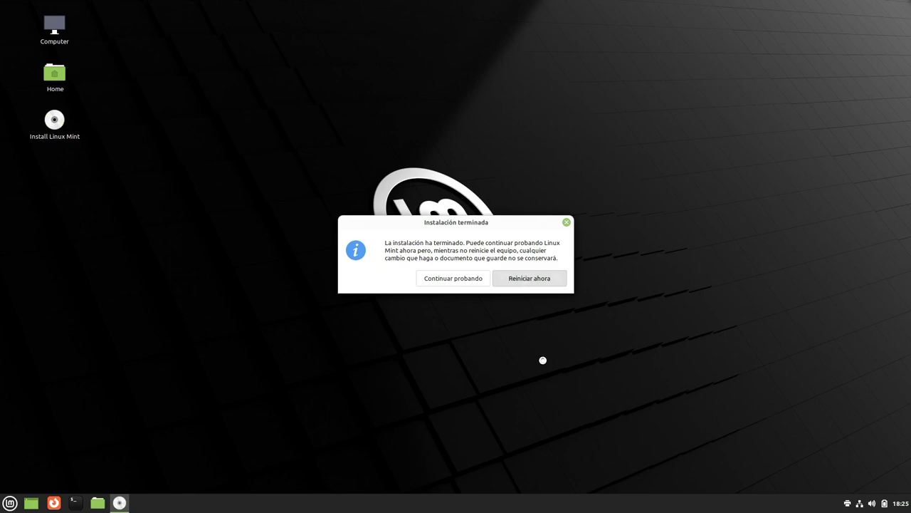
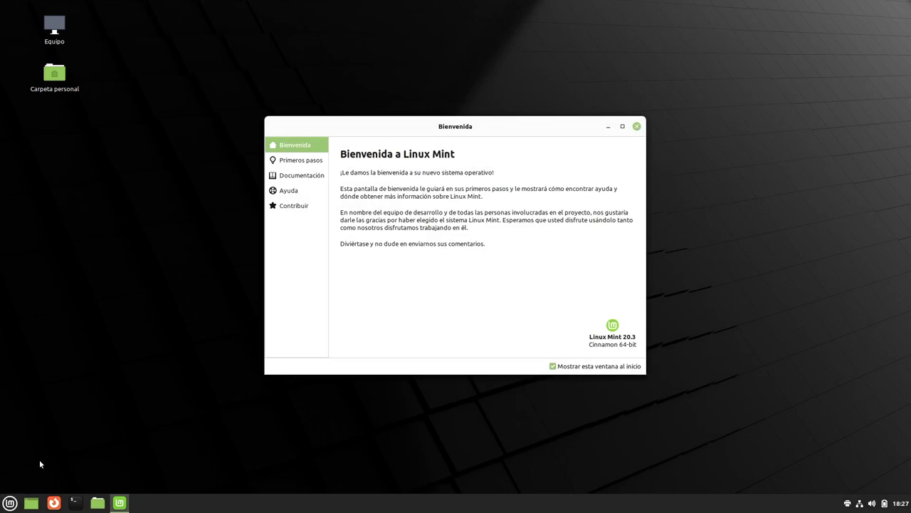
- Open the Cinnamon application menu and bring the Accesorios category into view
{"action": "left_click", "coordinate": [10, 503]}
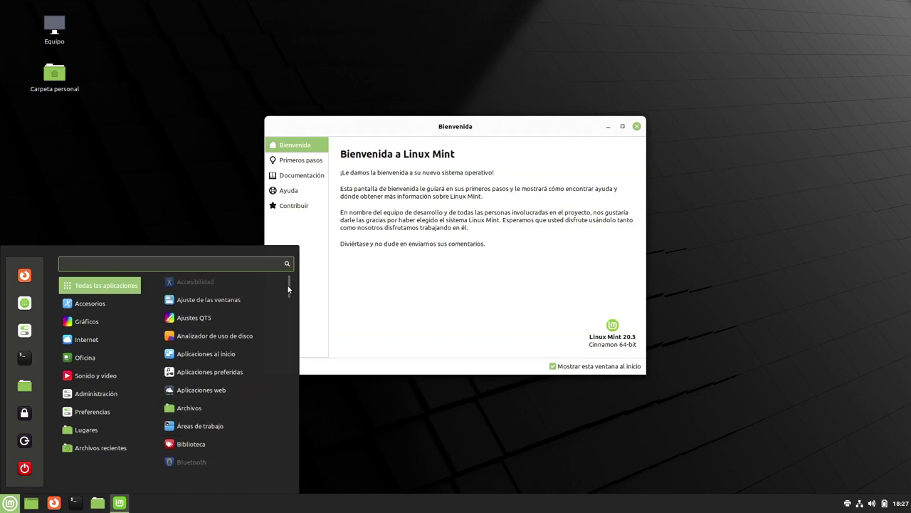
{"action": "scroll", "coordinate": [287, 280], "scroll_direction": "up", "scroll_amount": 1}
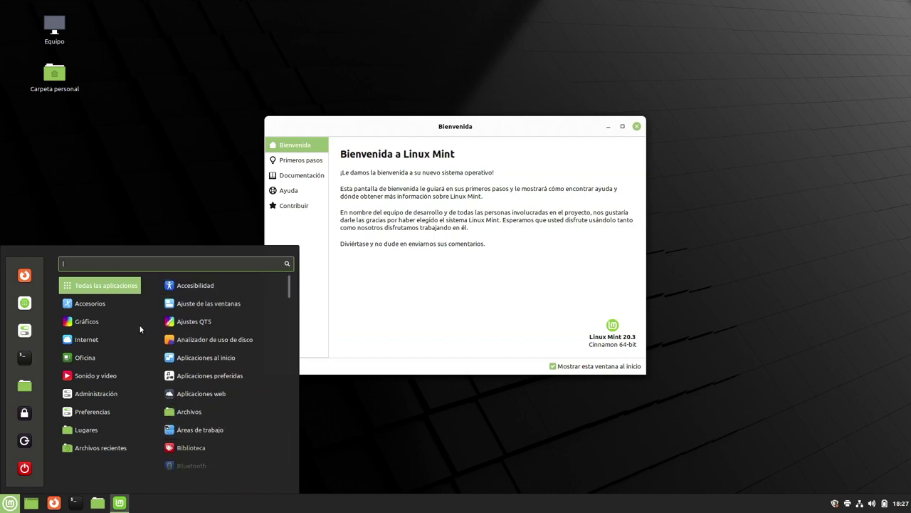
{"action": "mouse_move", "coordinate": [107, 357]}
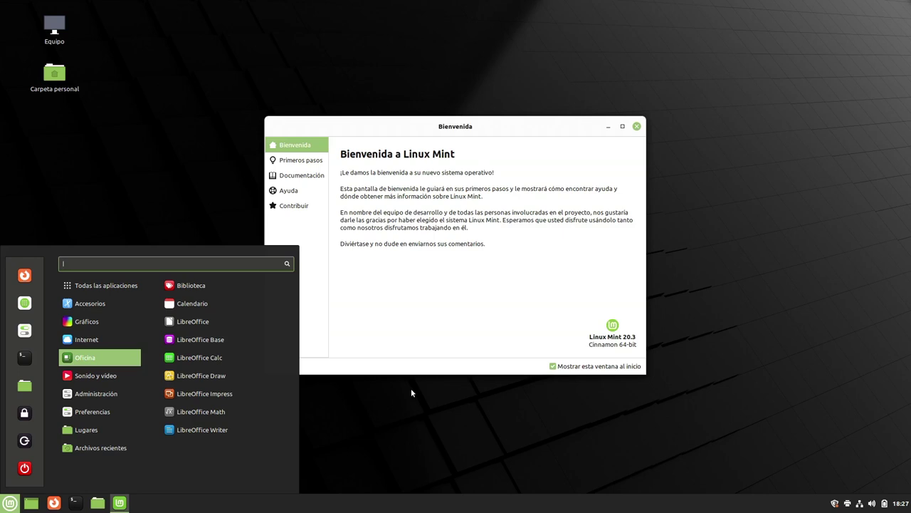
- Launch Discos, then move its window left and enlarge it to show the 1,0 TB DATOS disk
{"action": "mouse_move", "coordinate": [90, 303]}
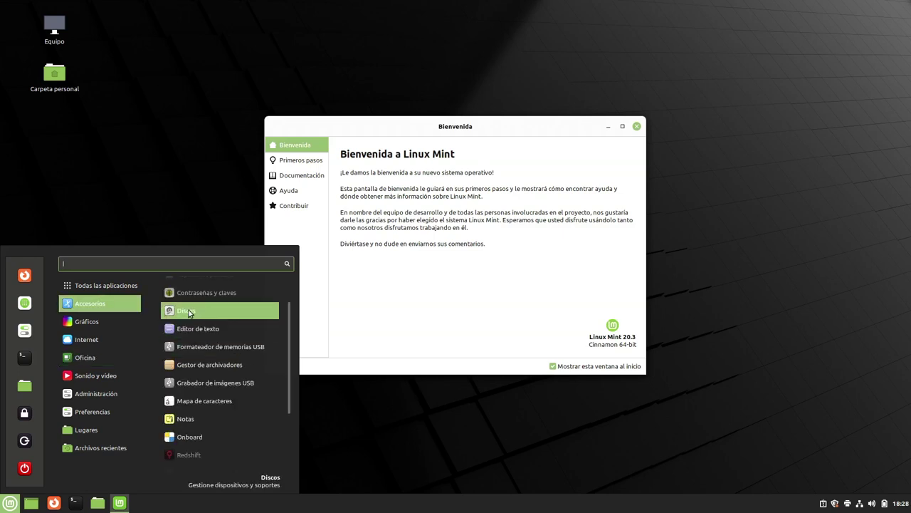
{"action": "left_click", "coordinate": [190, 324]}
{"action": "left_click_drag", "start_coordinate": [392, 108], "coordinate": [215, 154]}
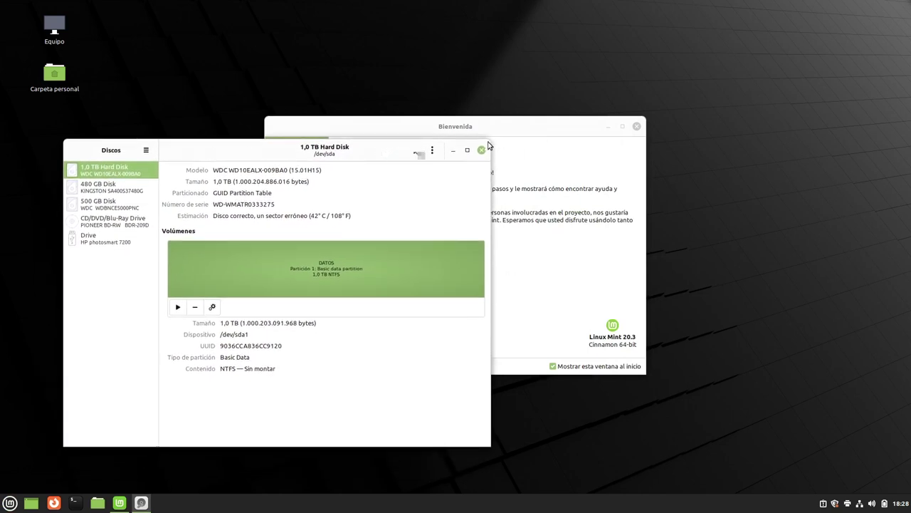
{"action": "left_click_drag", "start_coordinate": [487, 141], "coordinate": [689, 46]}
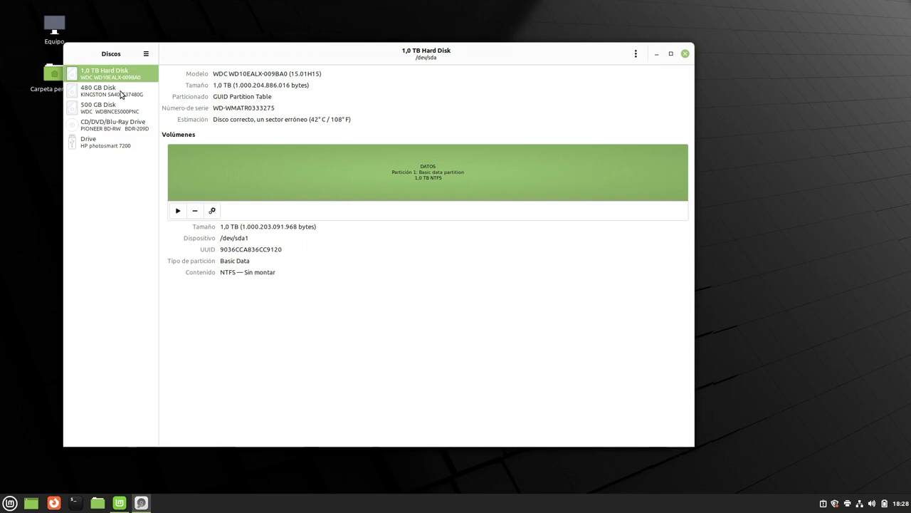
- View the 480 GB disk's partitions, then the 500 GB disk's EFI and two Ext4 partitions
{"action": "left_click", "coordinate": [121, 95]}
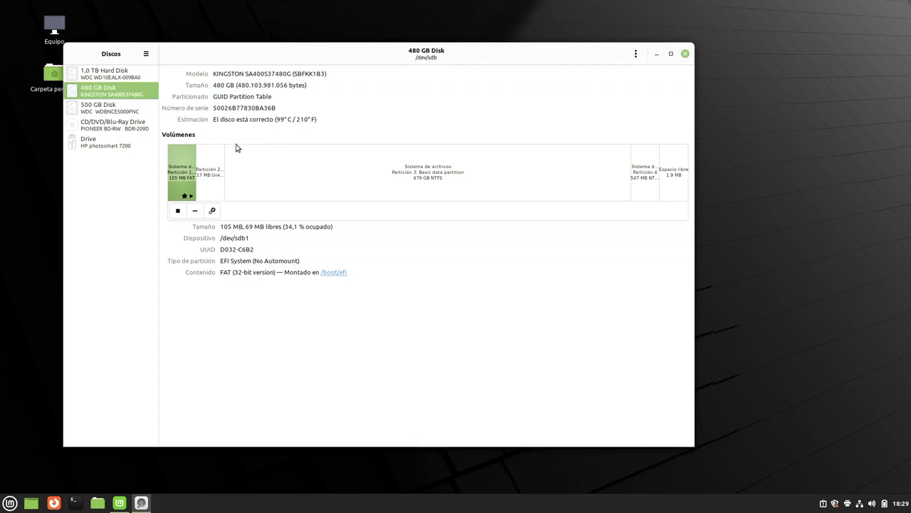
{"action": "left_click", "coordinate": [103, 108]}
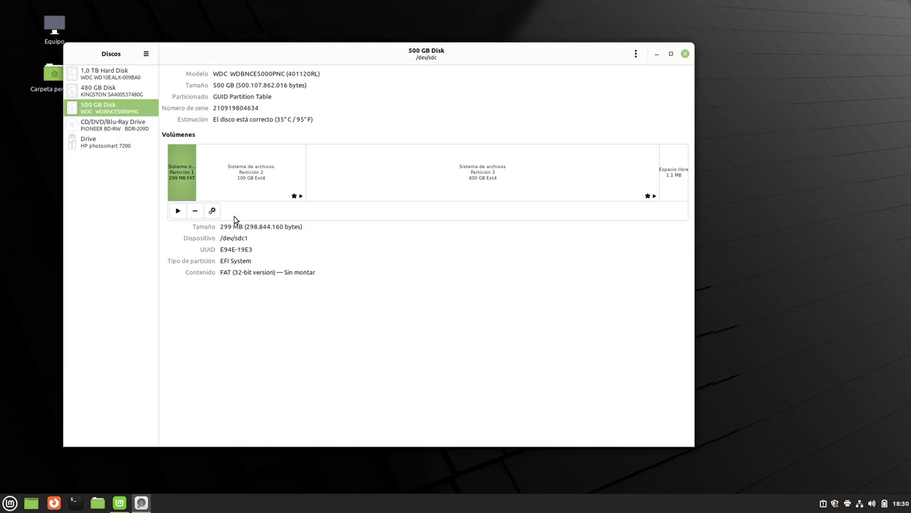
- Check that the 400 GB Ext4 Partition 3 (/dev/sdc3) is mounted at /home, then close Discos
{"action": "left_click_drag", "start_coordinate": [342, 52], "coordinate": [454, 47]}
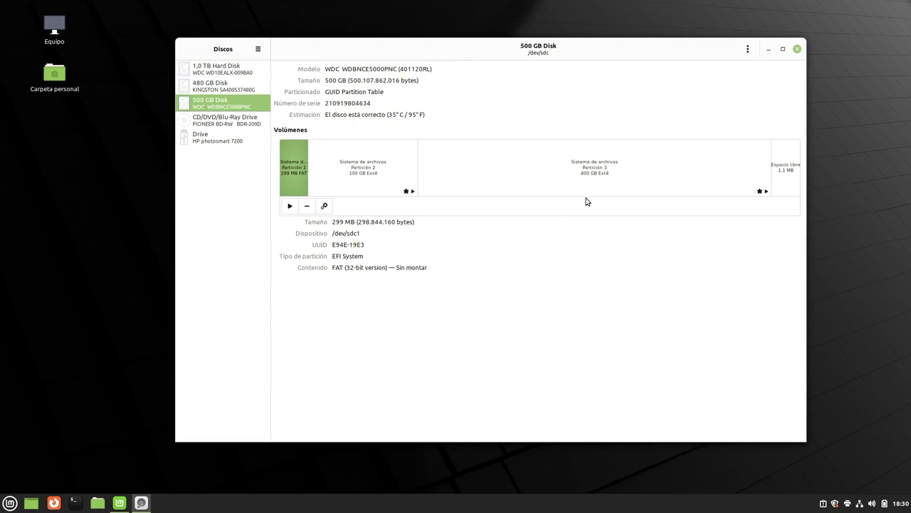
{"action": "left_click", "coordinate": [610, 181]}
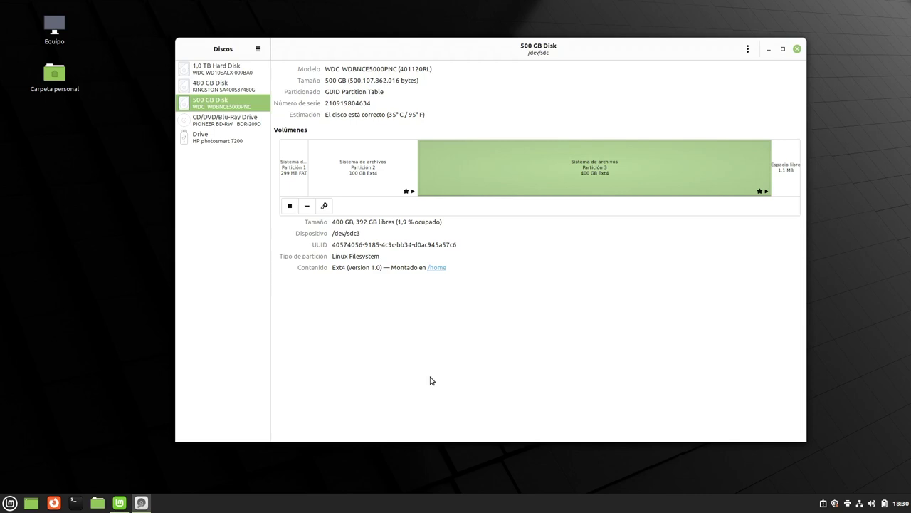
{"action": "left_click", "coordinate": [797, 49]}
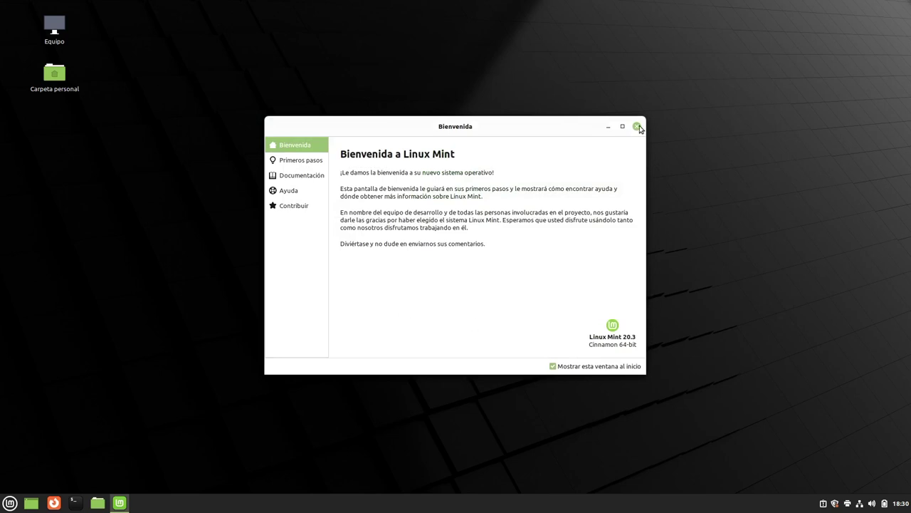
- Close the Bienvenida window and choose Reiniciar from the menu's power options
{"action": "left_click", "coordinate": [636, 126]}
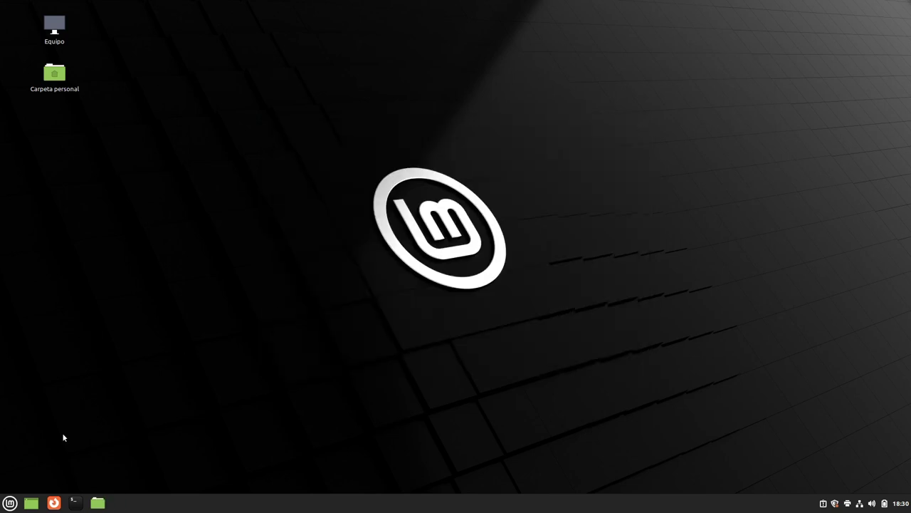
{"action": "left_click", "coordinate": [9, 505]}
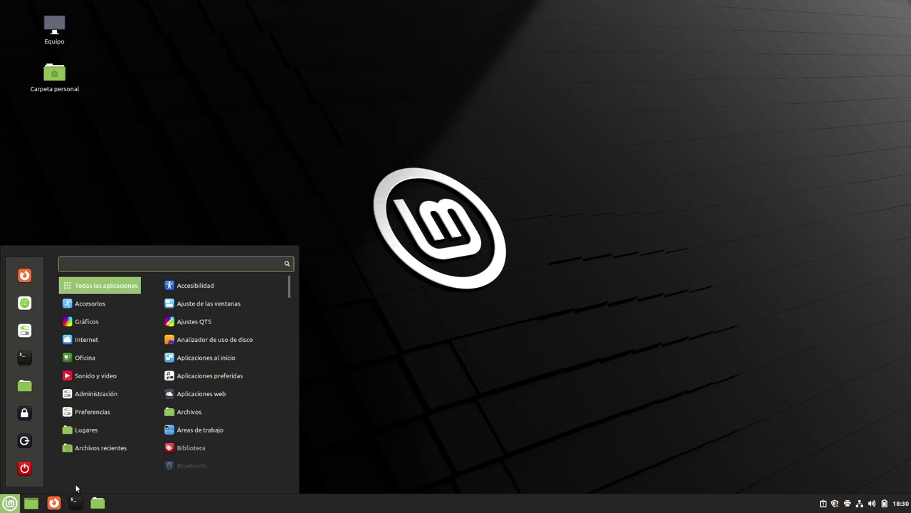
{"action": "left_click", "coordinate": [8, 504]}
{"action": "left_click", "coordinate": [8, 504]}
{"action": "left_click", "coordinate": [25, 469]}
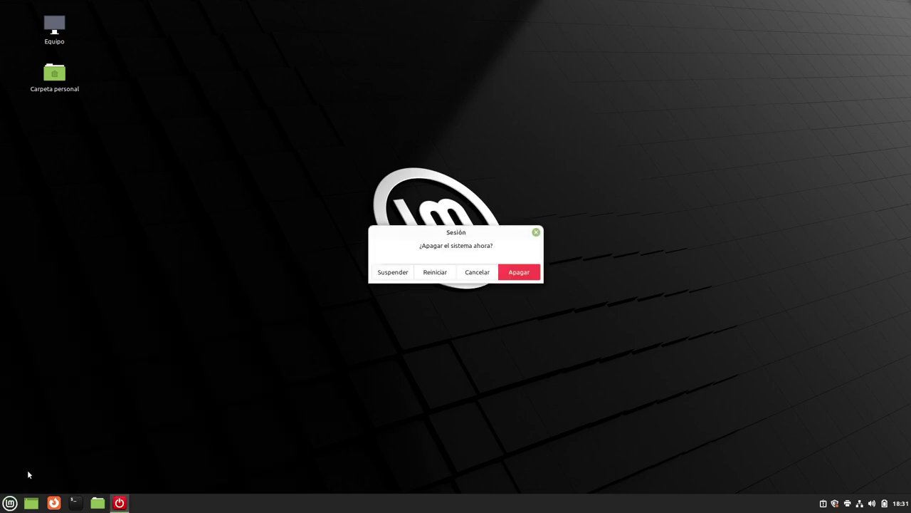
{"action": "left_click", "coordinate": [434, 273]}
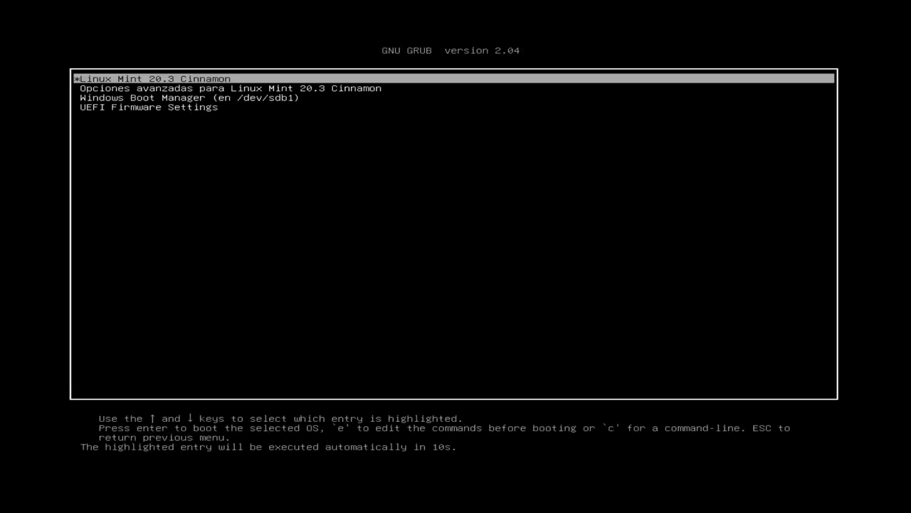
- Select Windows Boot Manager (en /dev/sdb1) in the GRUB menu and boot it
{"action": "key", "text": "Down"}
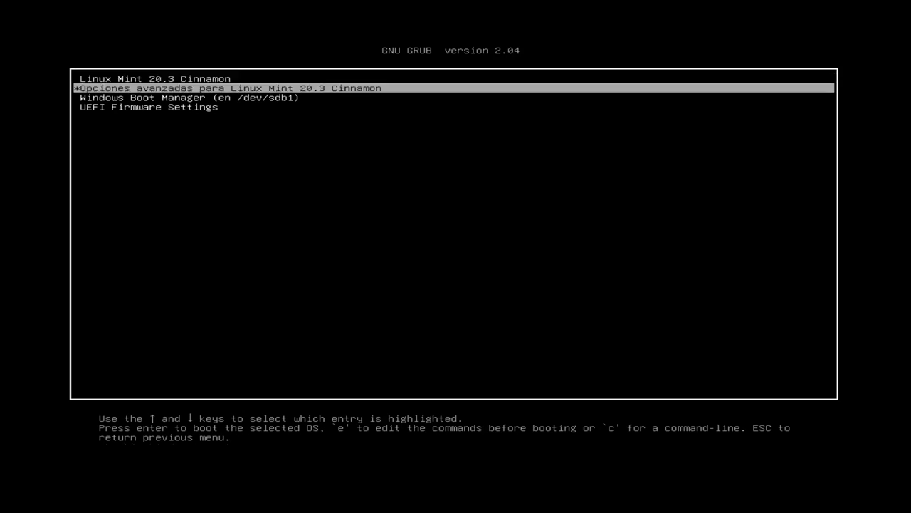
{"action": "key", "text": "Down"}
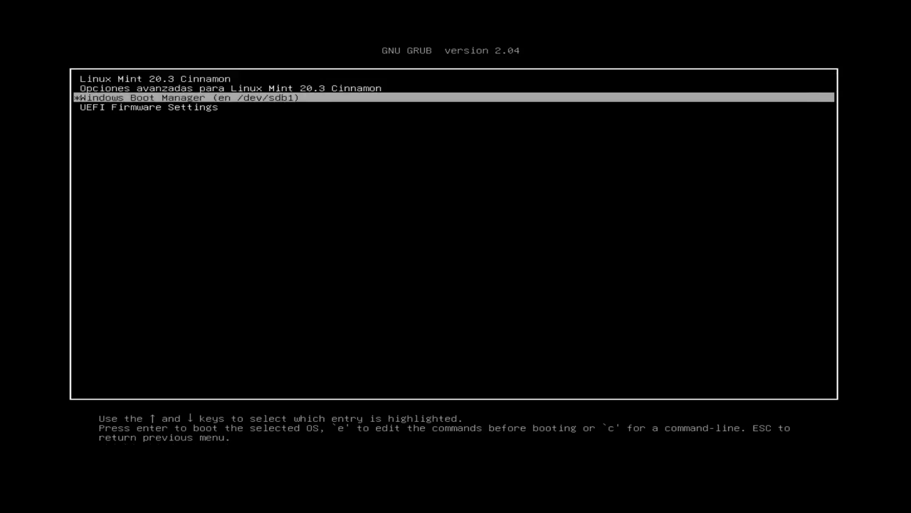
{"action": "key", "text": "Return"}
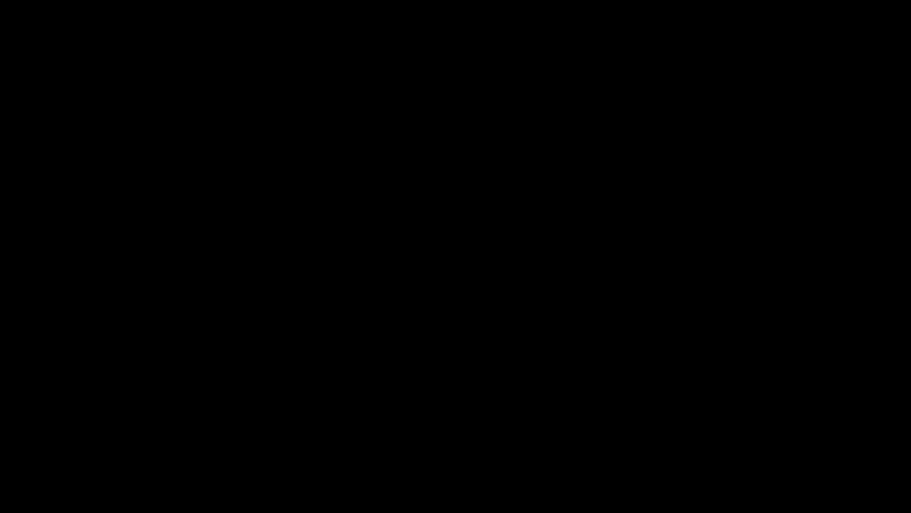